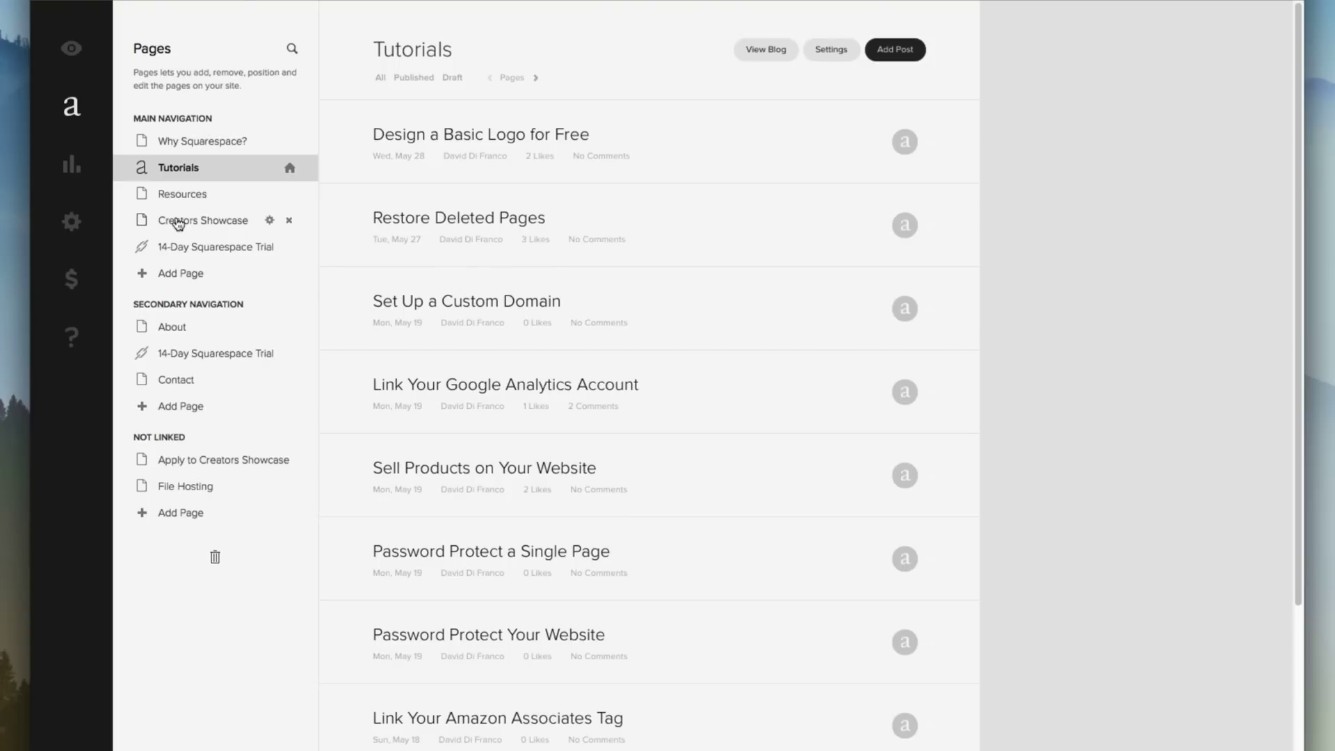
Set a password on the Creators Showcase page in its settings and save
{"action": "left_click", "coordinate": [176, 223]}
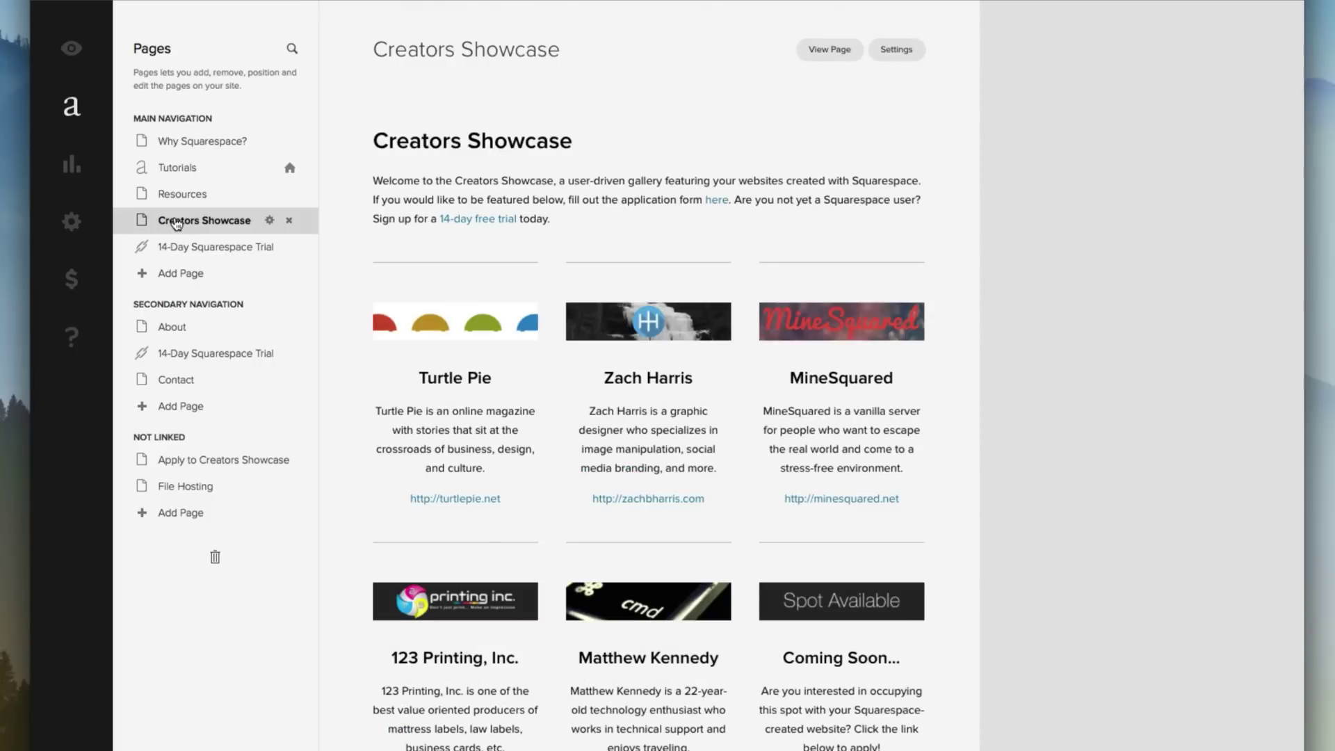
{"action": "left_click", "coordinate": [896, 48]}
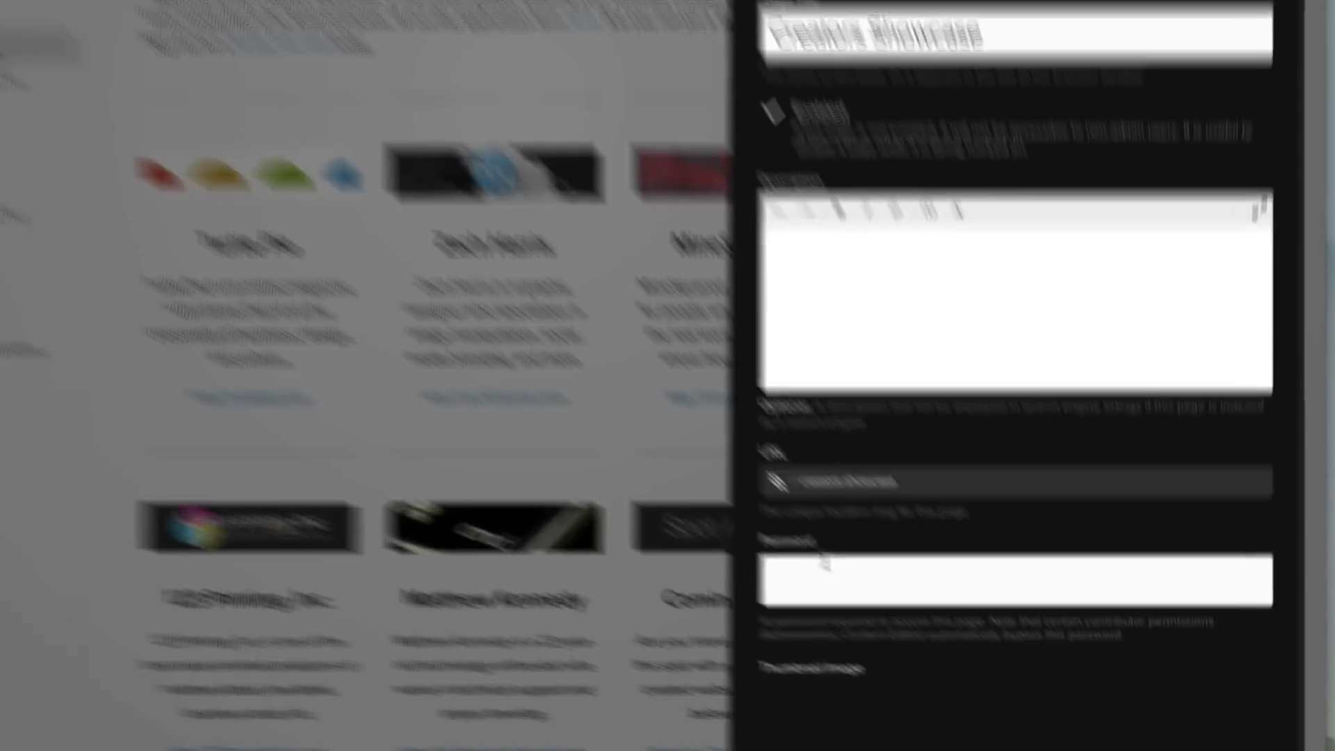
{"action": "left_click", "coordinate": [825, 564]}
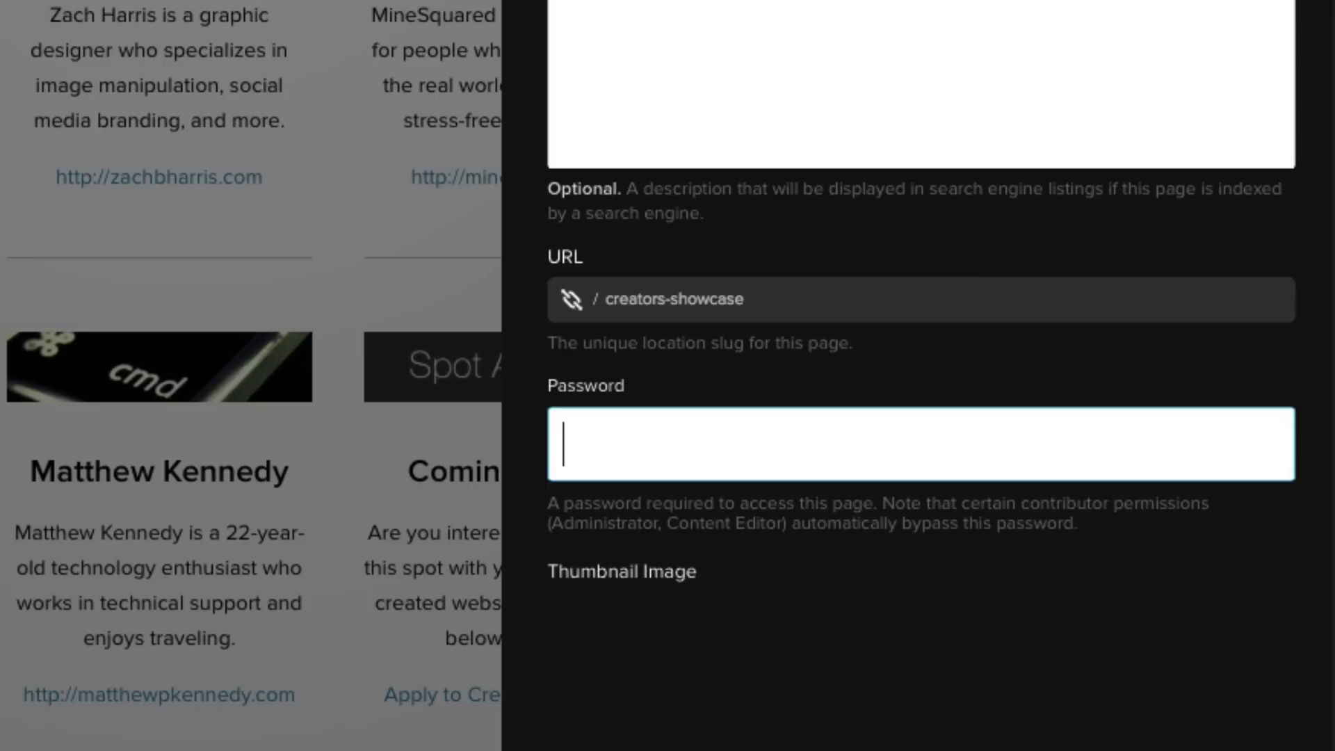
{"action": "type", "text": "*******"}
{"action": "type", "text": "****"}
{"action": "scroll", "coordinate": [918, 417], "scroll_direction": "down", "scroll_amount": 5}
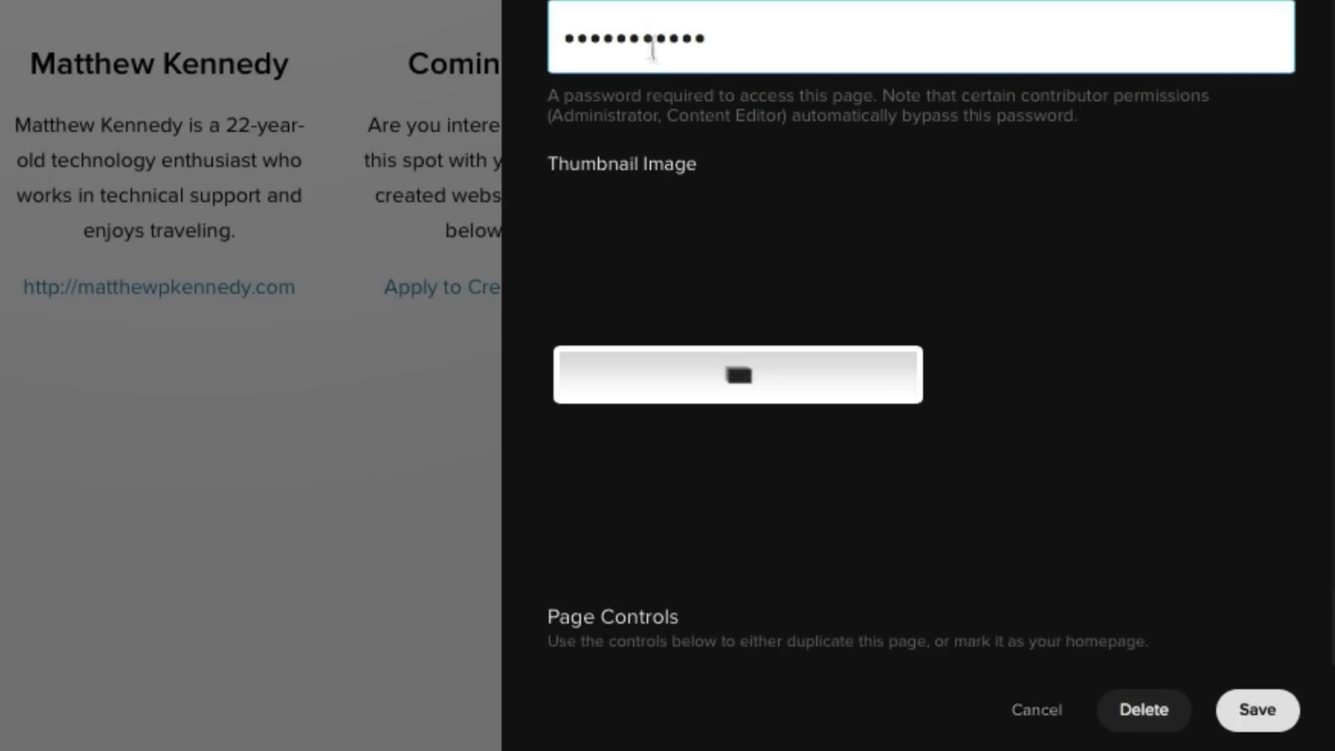
{"action": "left_click", "coordinate": [1247, 709]}
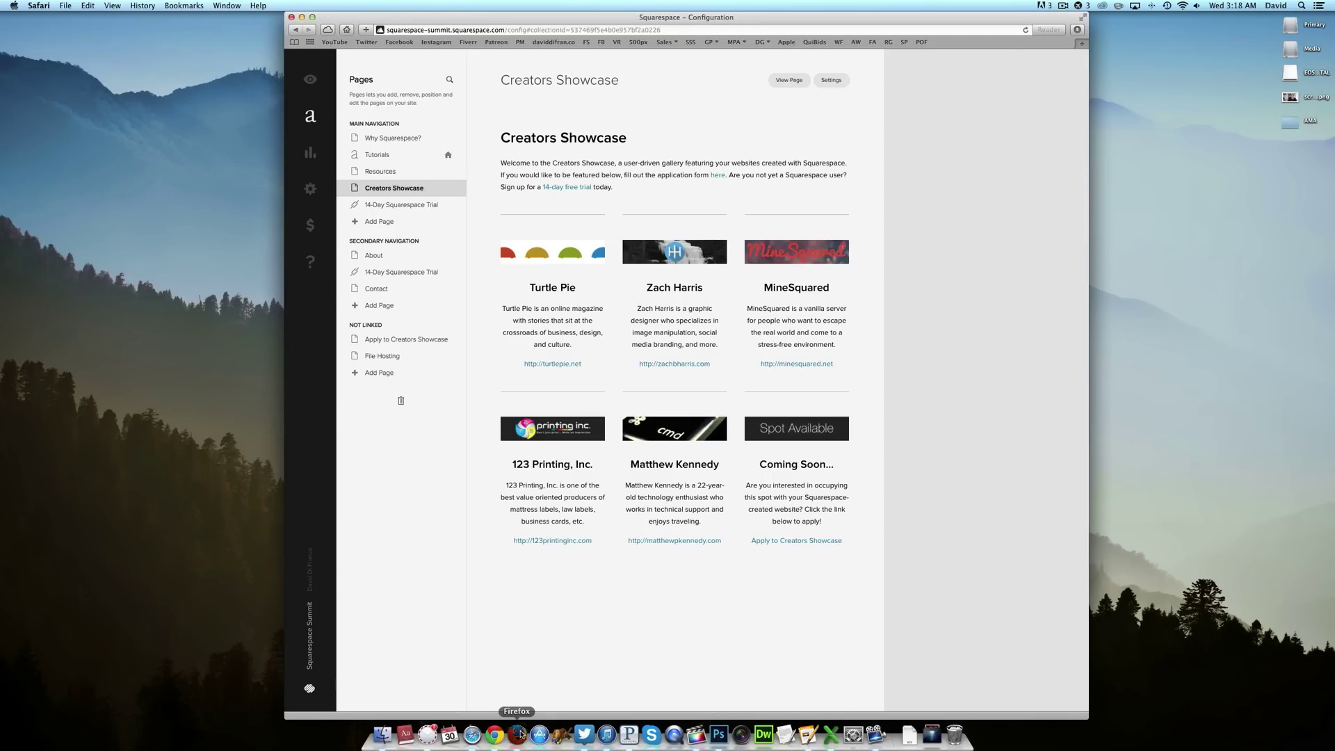
{"action": "left_click", "coordinate": [517, 733]}
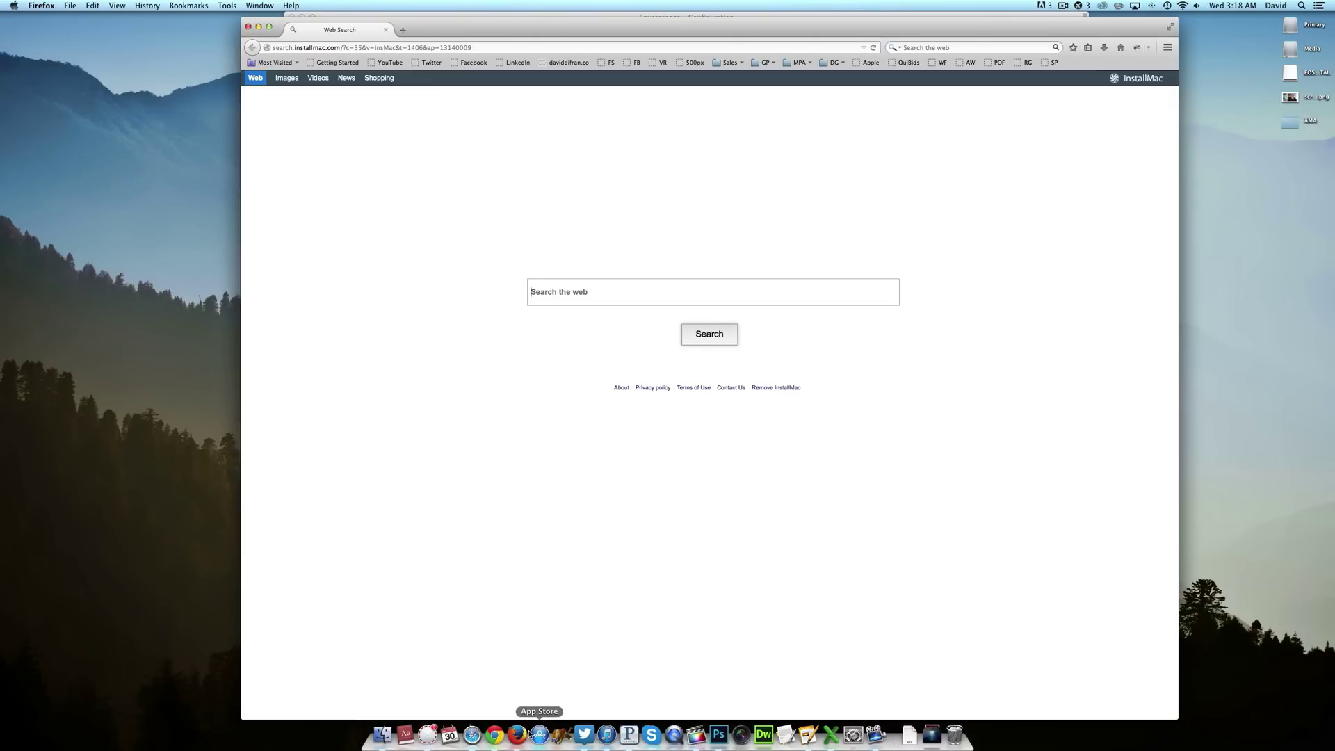
{"action": "key", "text": "super+l"}
{"action": "type", "text": "www.sspacesummit.com"}
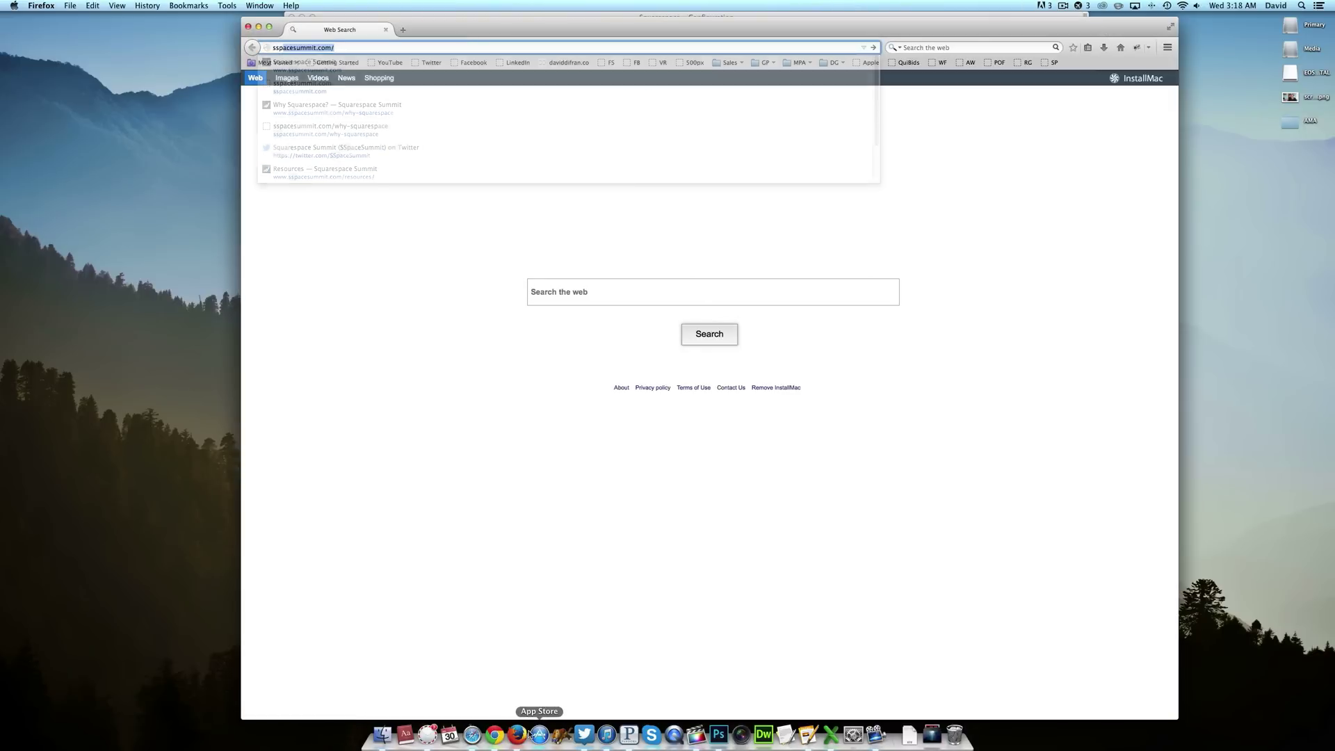
{"action": "key", "text": "Return"}
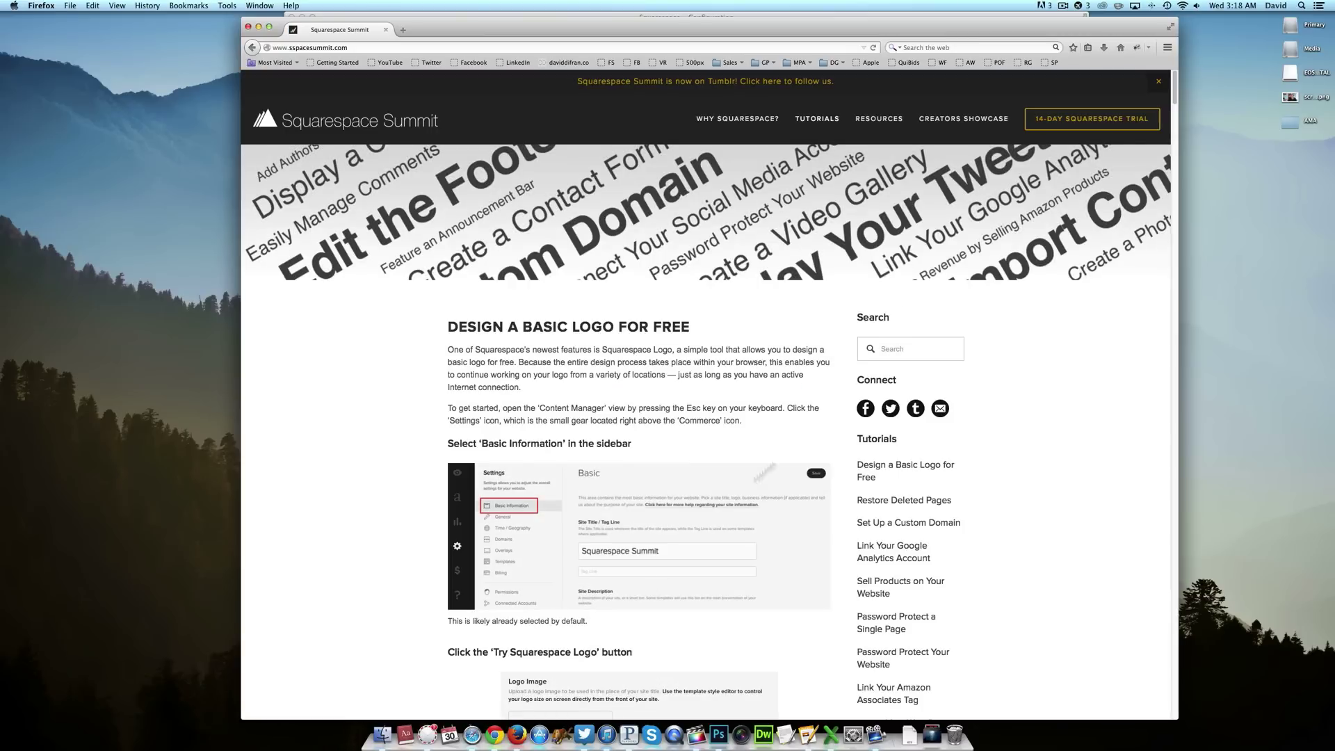
{"action": "left_click", "coordinate": [941, 124]}
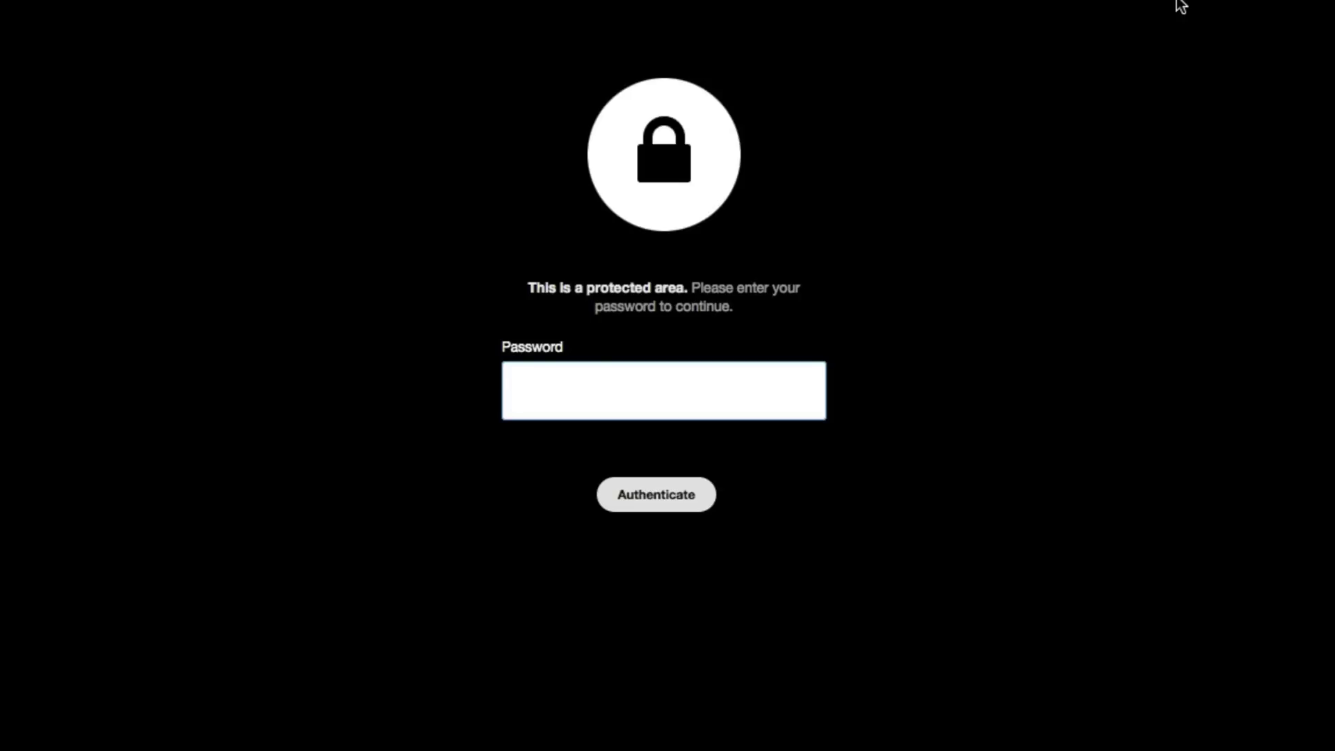
{"action": "type", "text": "•••••••••••"}
{"action": "key", "text": "Return"}
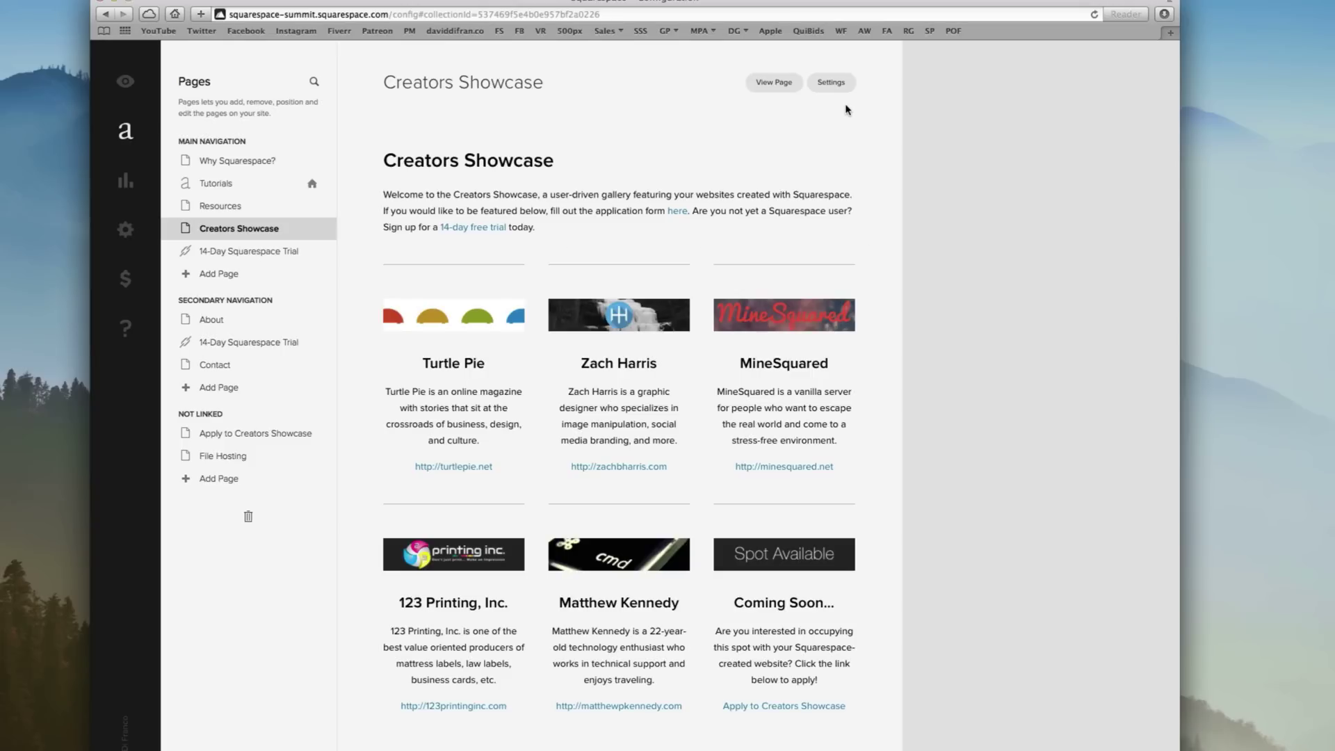
Clear the Creators Showcase page's password field and save the settings
{"action": "left_click", "coordinate": [832, 83]}
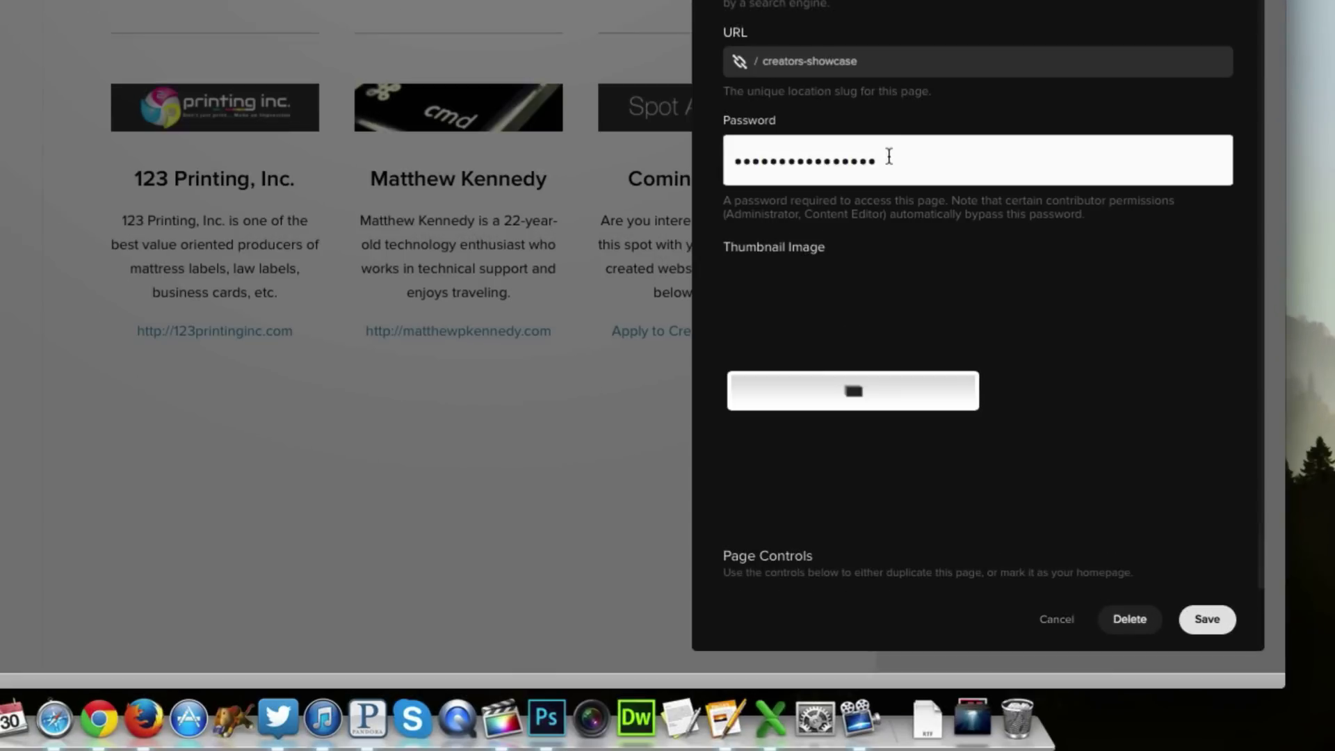
{"action": "left_click", "coordinate": [893, 154]}
{"action": "left_click_drag", "start_coordinate": [894, 154], "coordinate": [726, 154]}
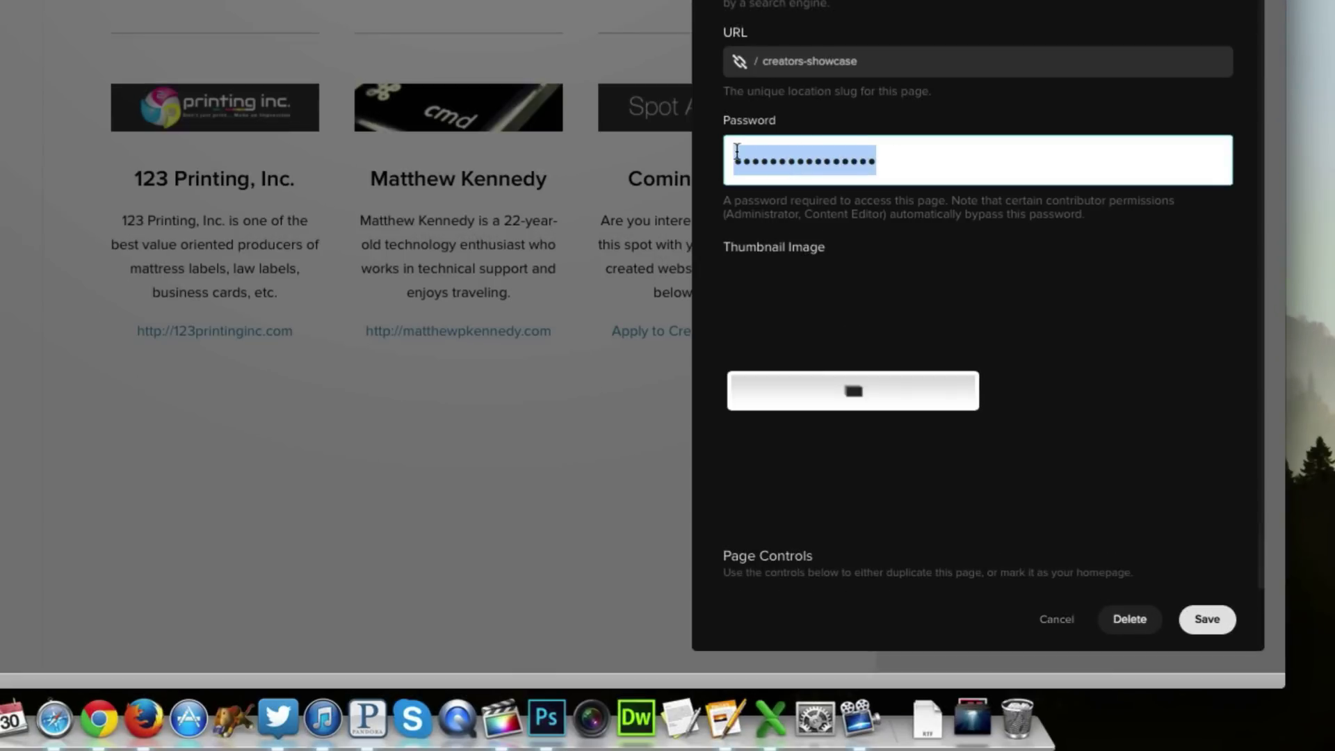
{"action": "key", "text": "BackSpace"}
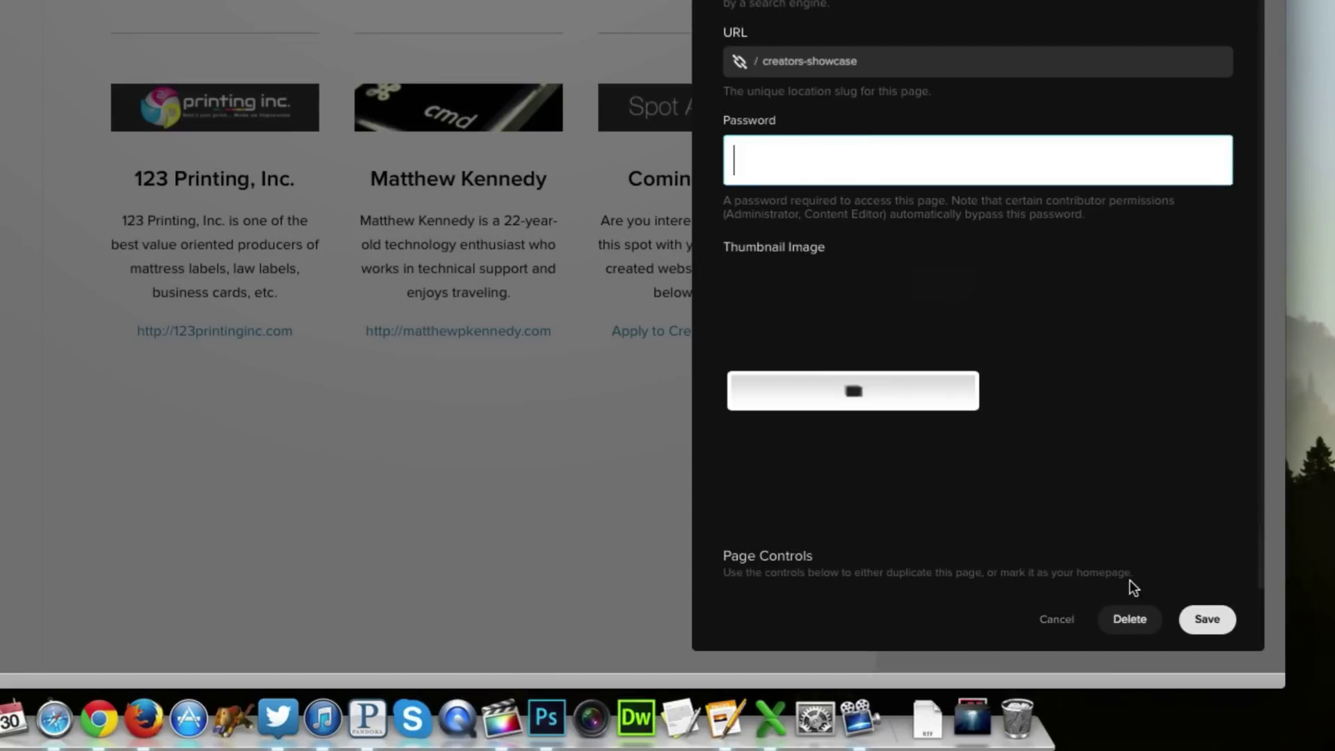
{"action": "left_click", "coordinate": [1206, 619]}
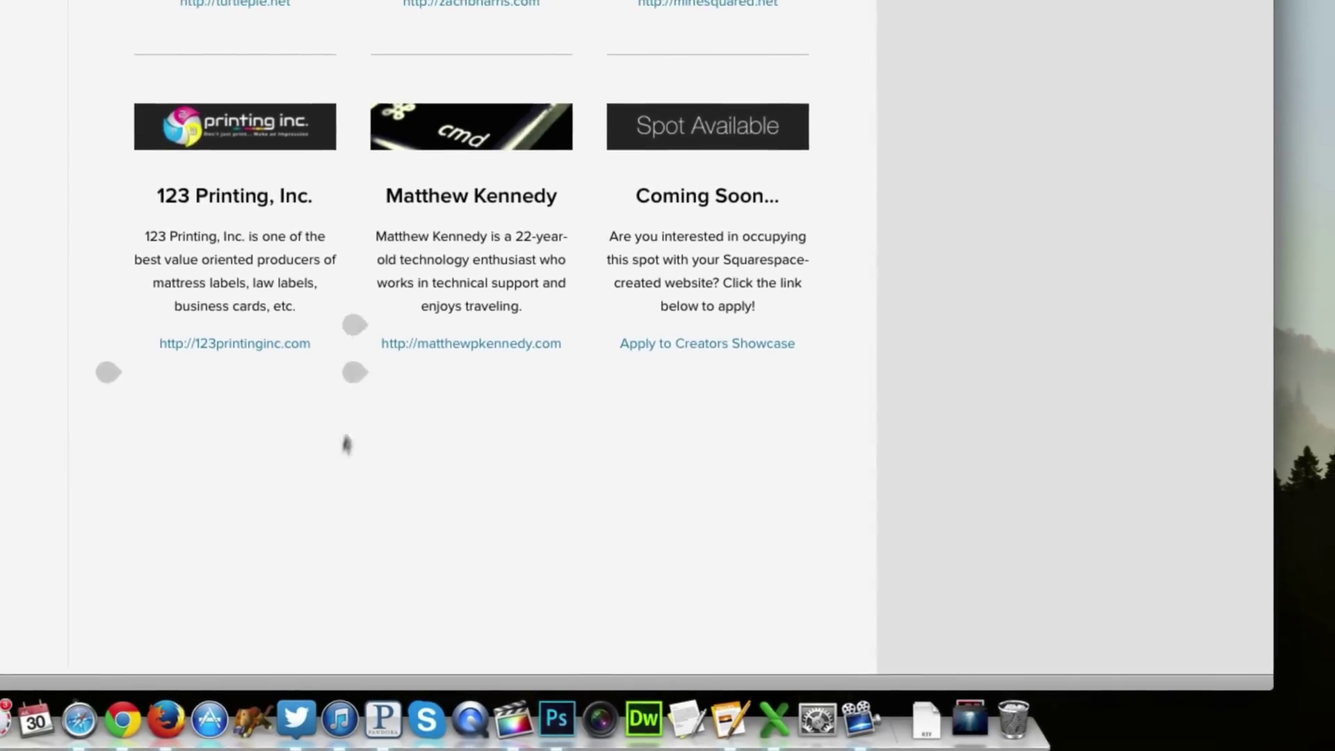
Reload Creators Showcase in Firefox to confirm the gallery shows without a password prompt
{"action": "left_click", "coordinate": [196, 721]}
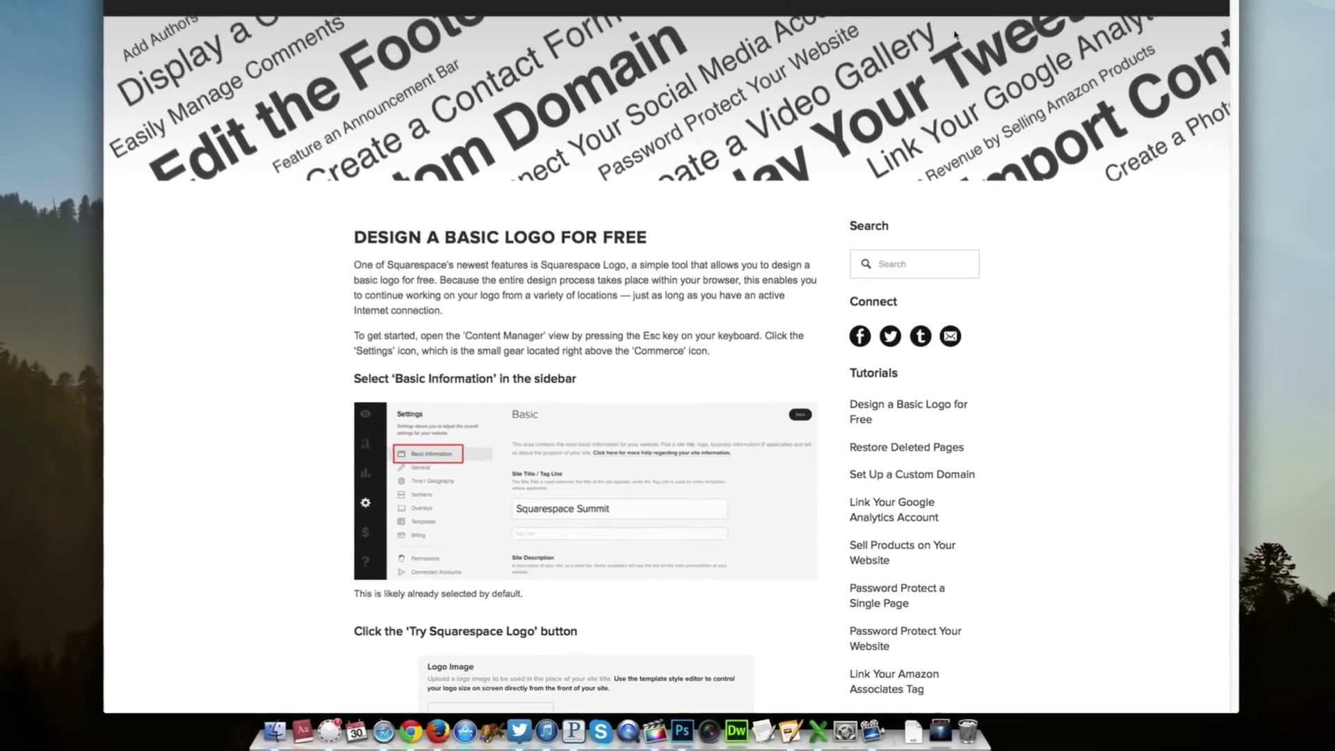
{"action": "left_click", "coordinate": [947, 52]}
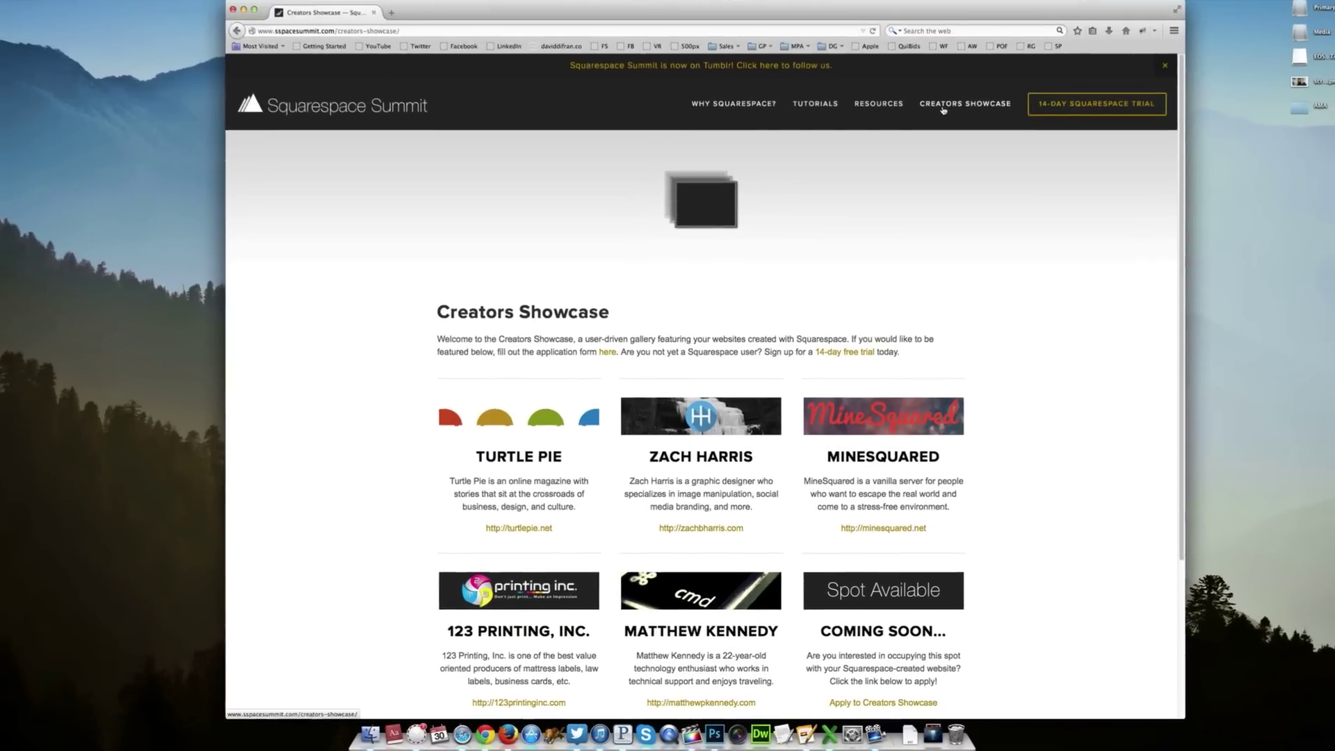